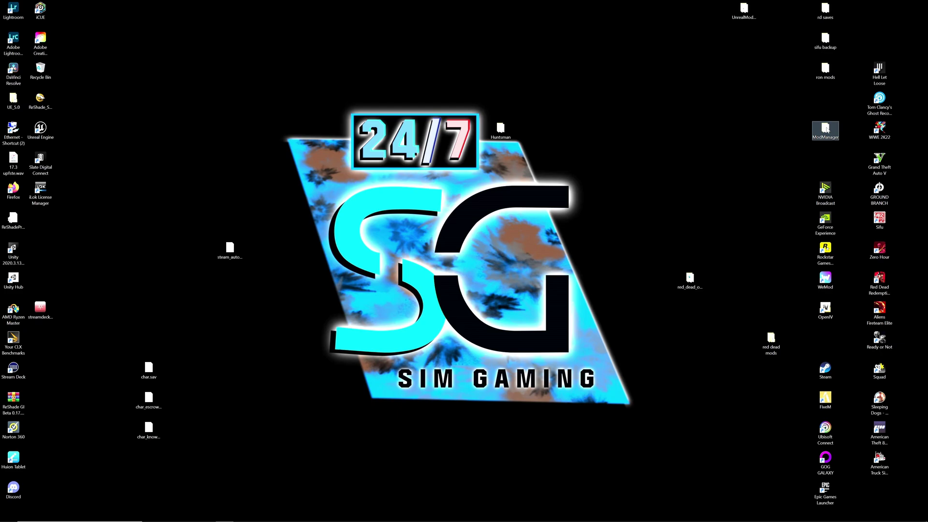
# - Open the ModManager folder from the desktop and maximize its Explorer window
pyautogui.doubleClick(826, 129)
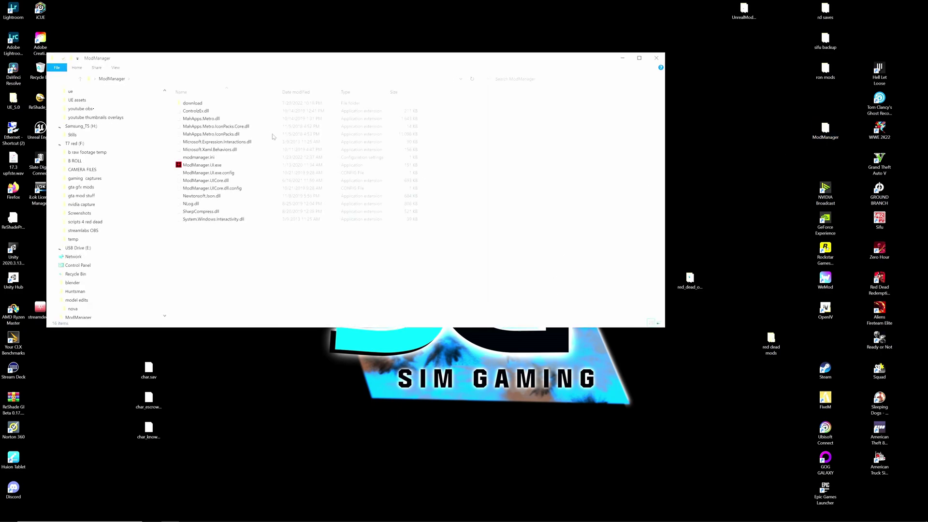
pyautogui.moveTo(245, 57); pyautogui.dragTo(251, 107)
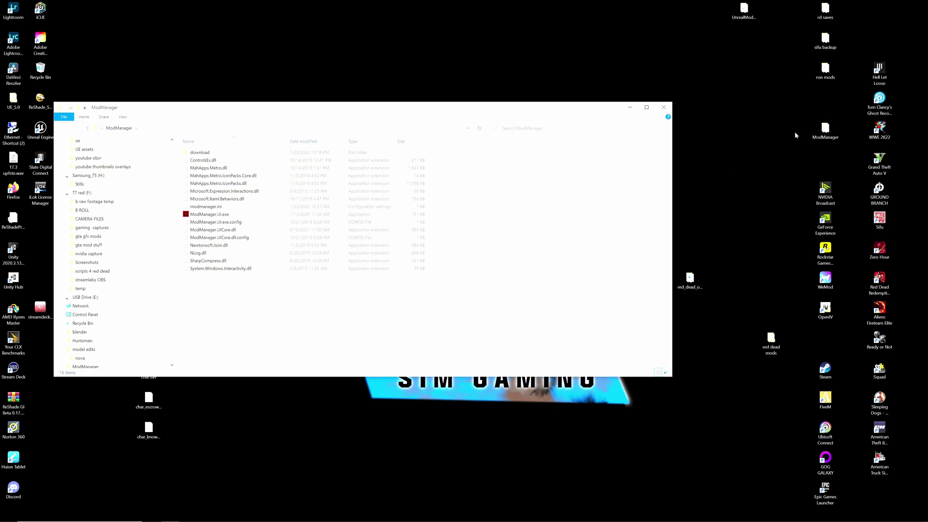
pyautogui.click(646, 107)
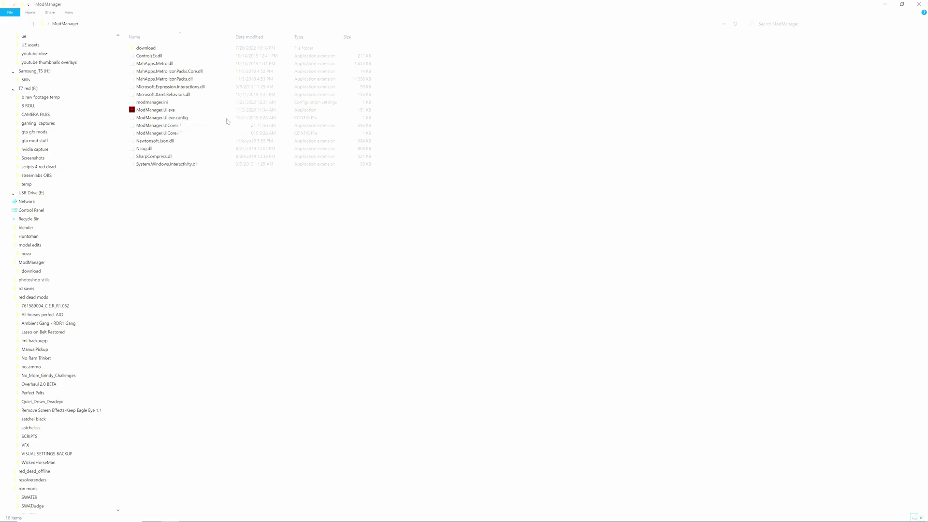
# - Launch ModManager.UI.exe to start Lenny's Mod Loader Beta 0.4
pyautogui.click(280, 110)
pyautogui.press('F2')
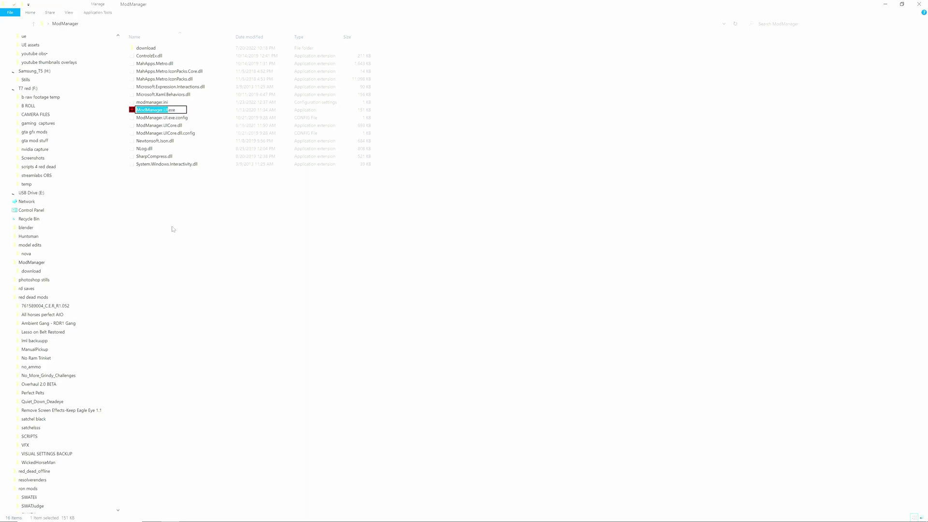
pyautogui.press('Return')
pyautogui.press('Return')
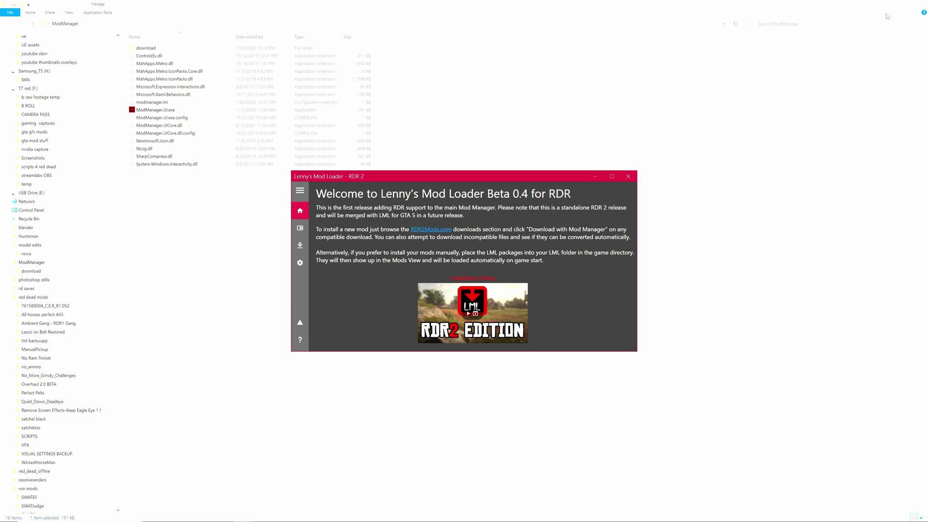
# - Restore the folder window and move it aside, then show the Mod Loader's empty Downloads page
pyautogui.click(904, 4)
pyautogui.moveTo(452, 107); pyautogui.dragTo(497, 227)
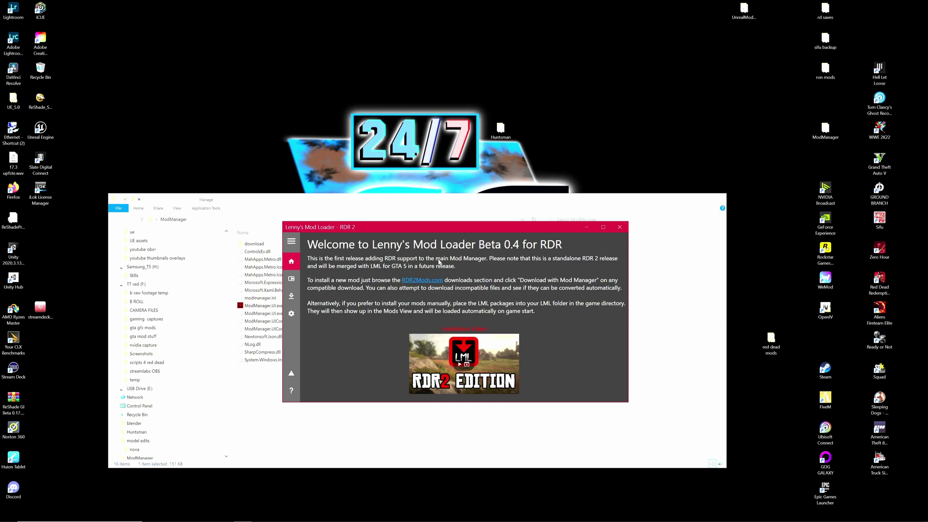
pyautogui.moveTo(403, 228); pyautogui.dragTo(420, 210)
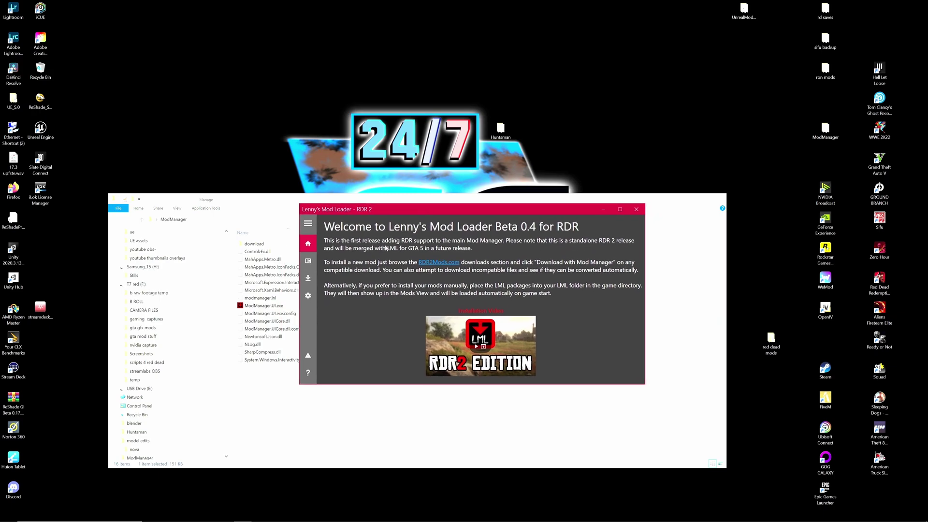
pyautogui.click(310, 278)
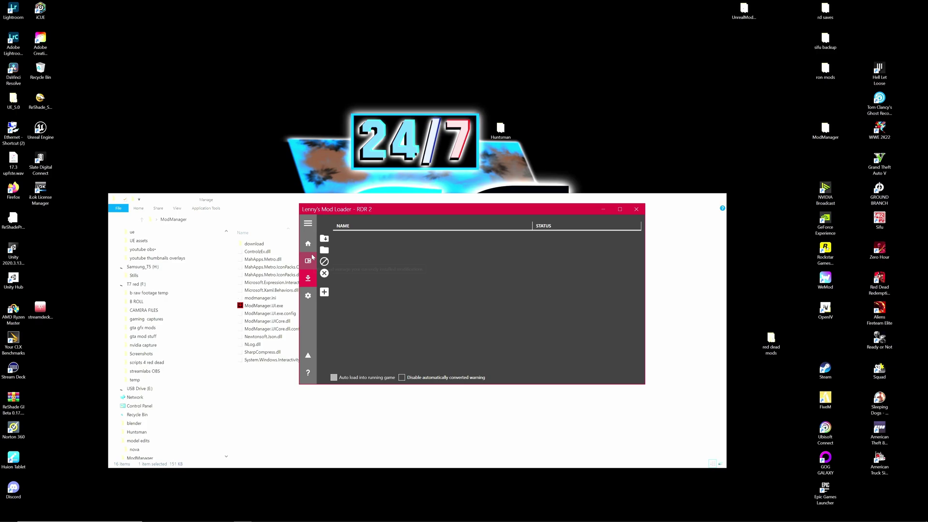
# - Show the Mod Loader's Mods page and minimize the ModManager folder window
pyautogui.click(310, 261)
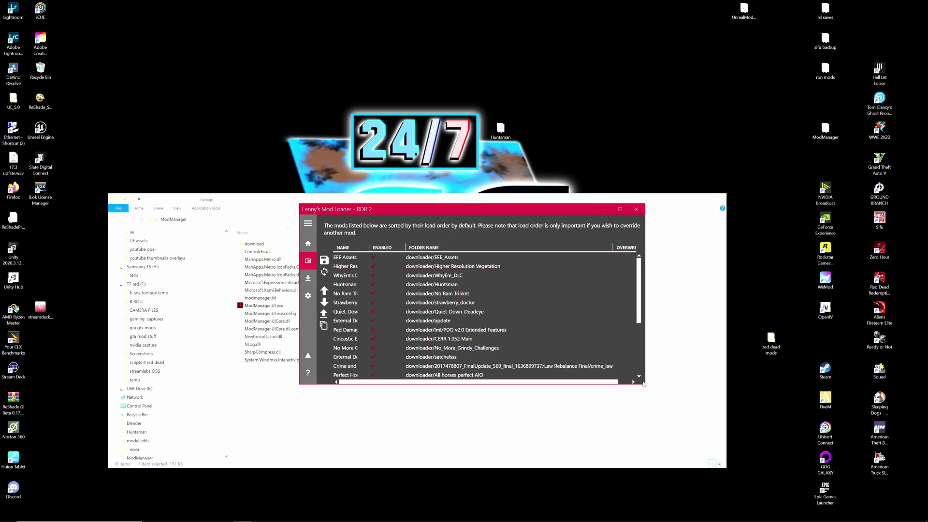
pyautogui.click(659, 389)
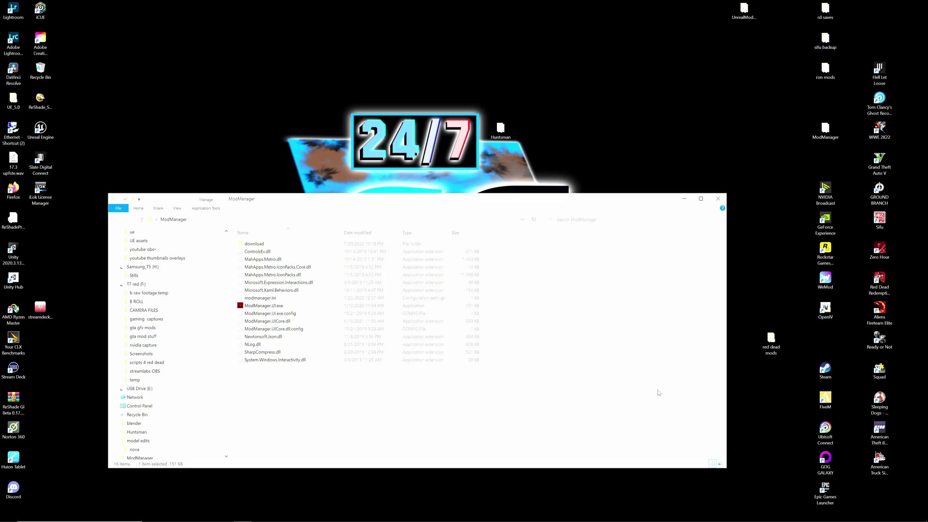
pyautogui.click(685, 198)
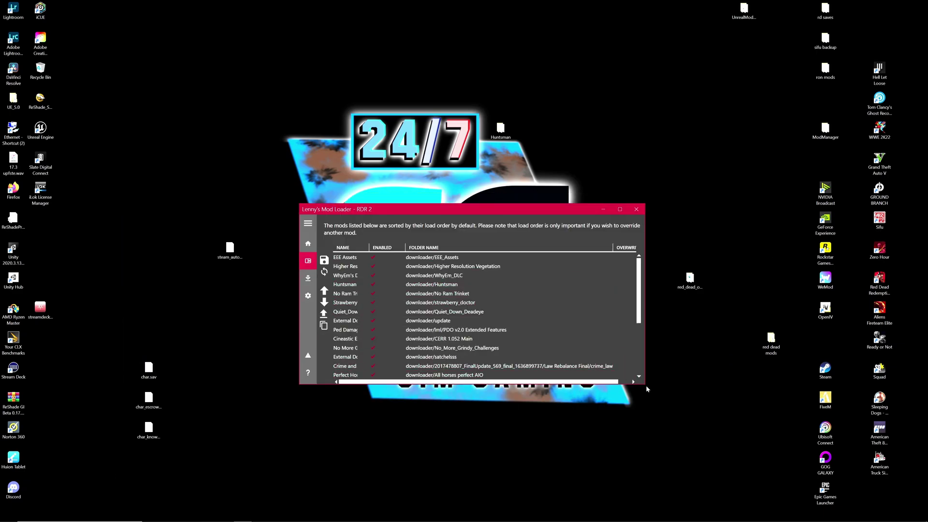
# - Widen the Mod Loader, enable Quiet_Down_Deadeye, and reposition the window
pyautogui.moveTo(647, 388); pyautogui.dragTo(715, 387)
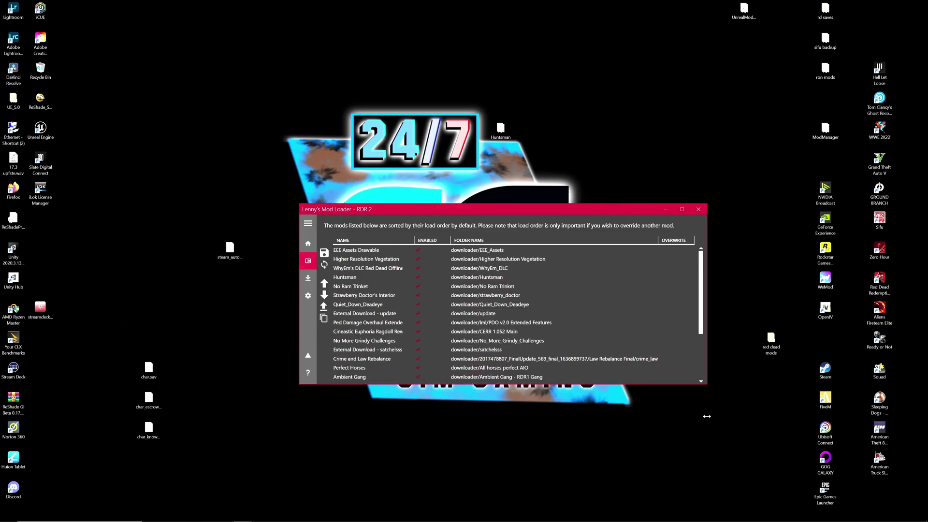
pyautogui.click(429, 304)
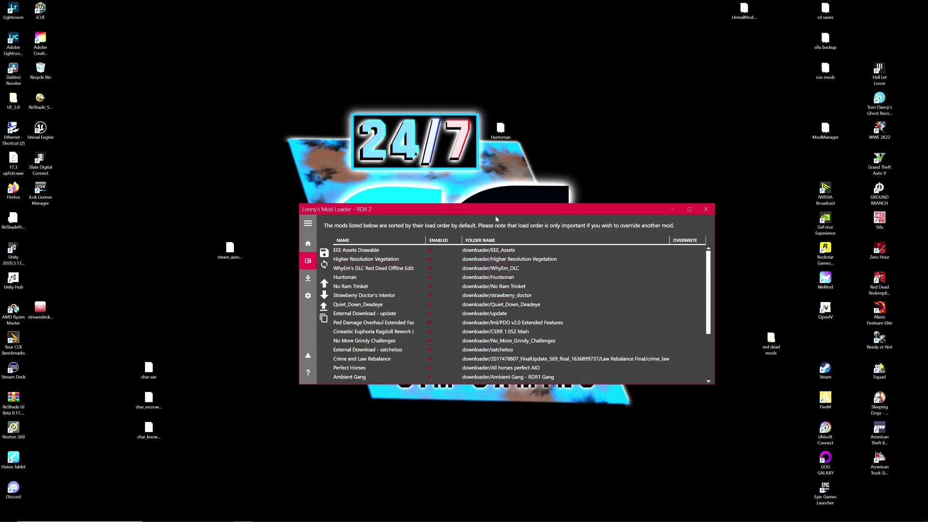
pyautogui.moveTo(489, 209); pyautogui.dragTo(389, 170)
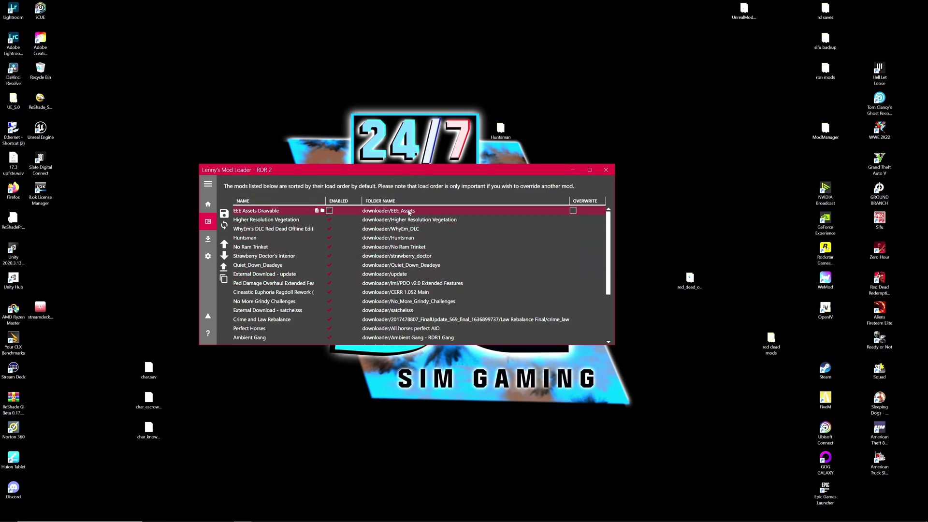
pyautogui.moveTo(340, 173); pyautogui.dragTo(390, 178)
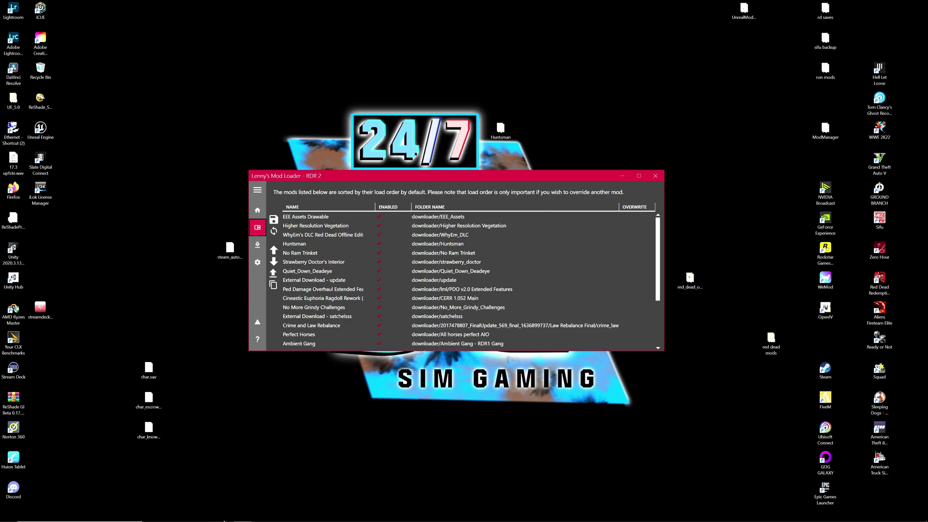
# - Navigate through steamapps > common into Red Dead Redemption 2 and select the lml folder
pyautogui.click(170, 518)
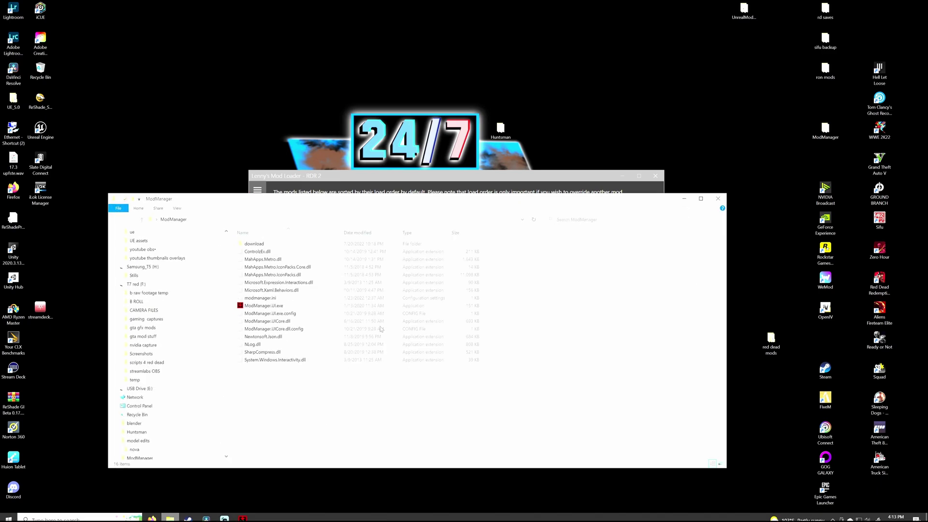
pyautogui.scroll(7, 155, 290)
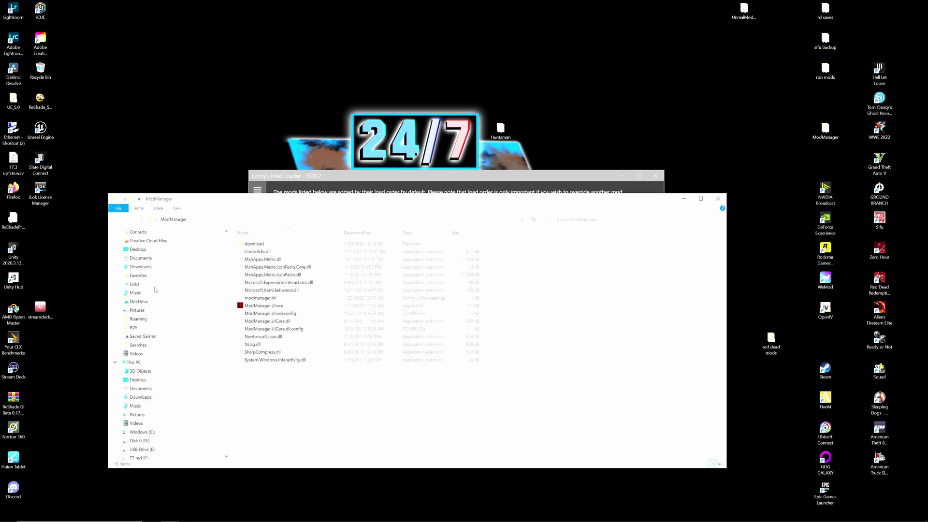
pyautogui.scroll(8, 155, 290)
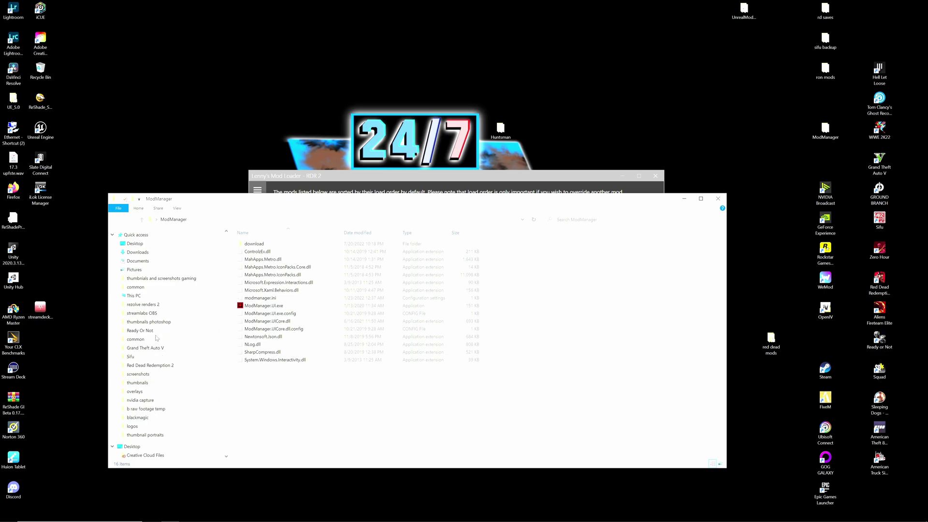
pyautogui.click(159, 366)
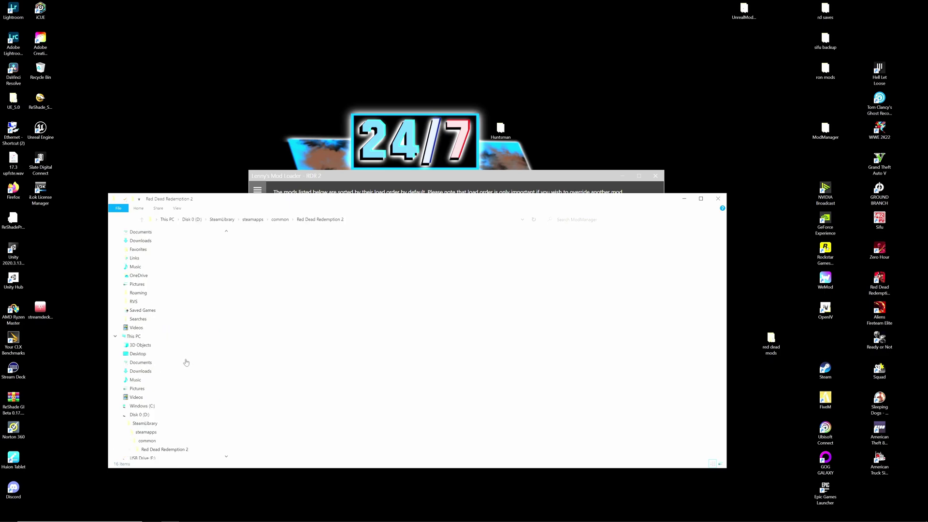
pyautogui.click(253, 219)
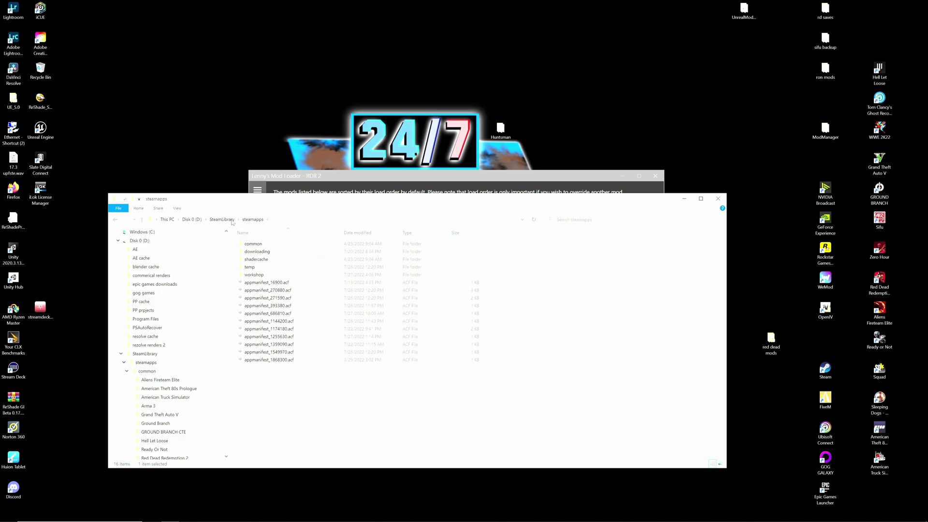
pyautogui.doubleClick(272, 244)
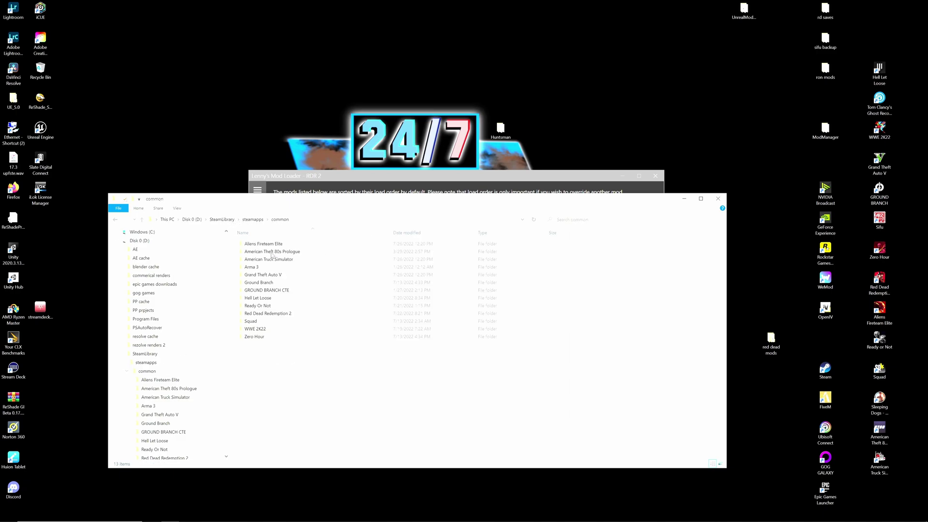
pyautogui.doubleClick(266, 314)
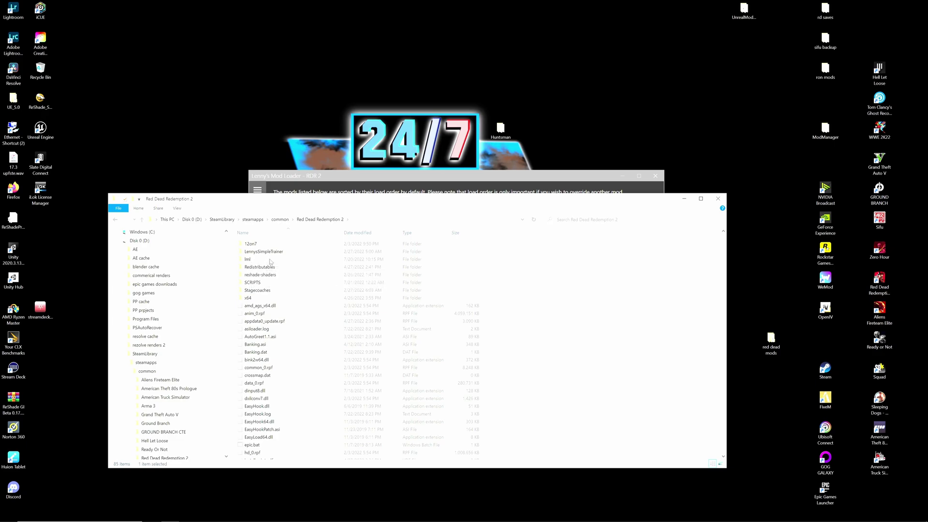
pyautogui.click(263, 259)
# - Open the lml folder and check the New > Folder menu without creating anything
pyautogui.doubleClick(264, 260)
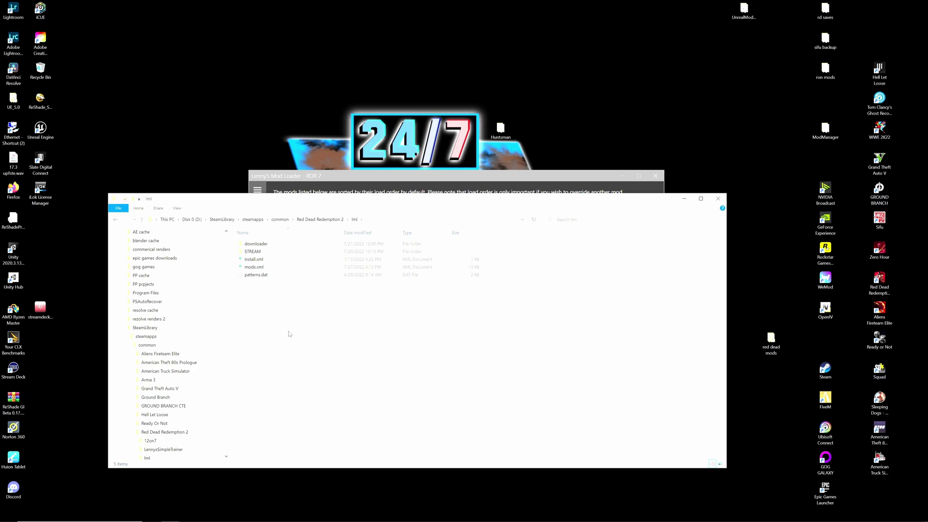
pyautogui.rightClick(295, 344)
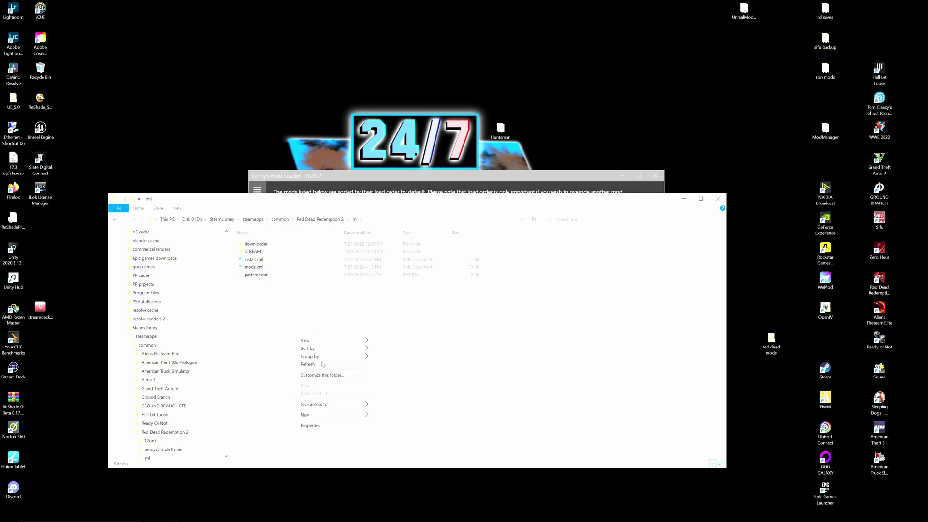
pyautogui.moveTo(329, 415)
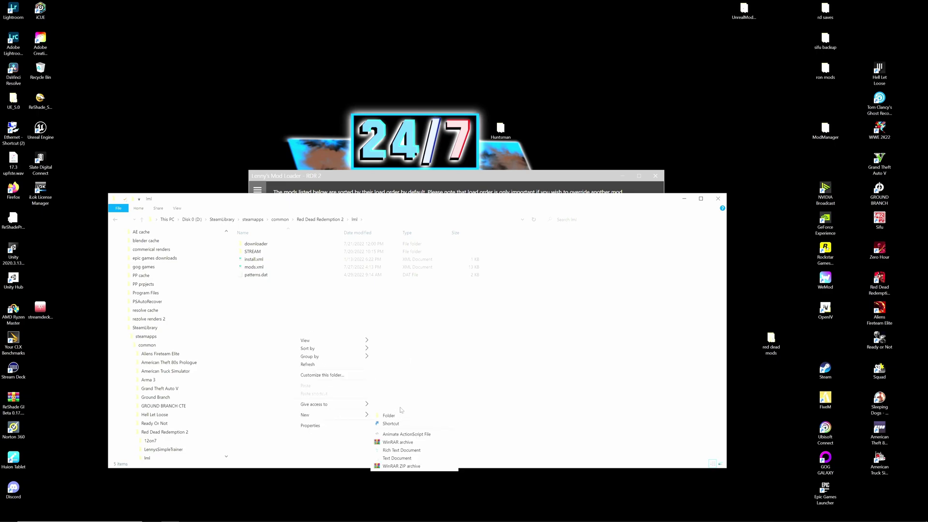
pyautogui.click(394, 337)
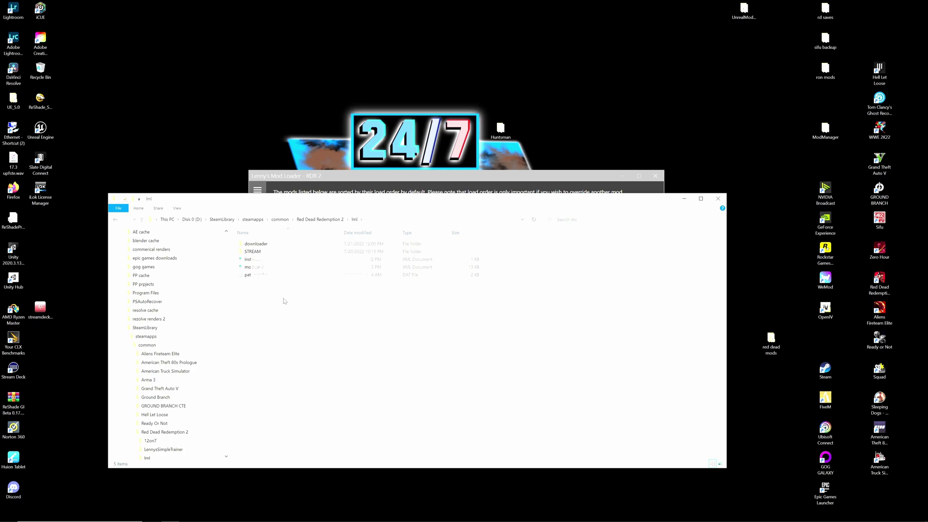
pyautogui.doubleClick(259, 255)
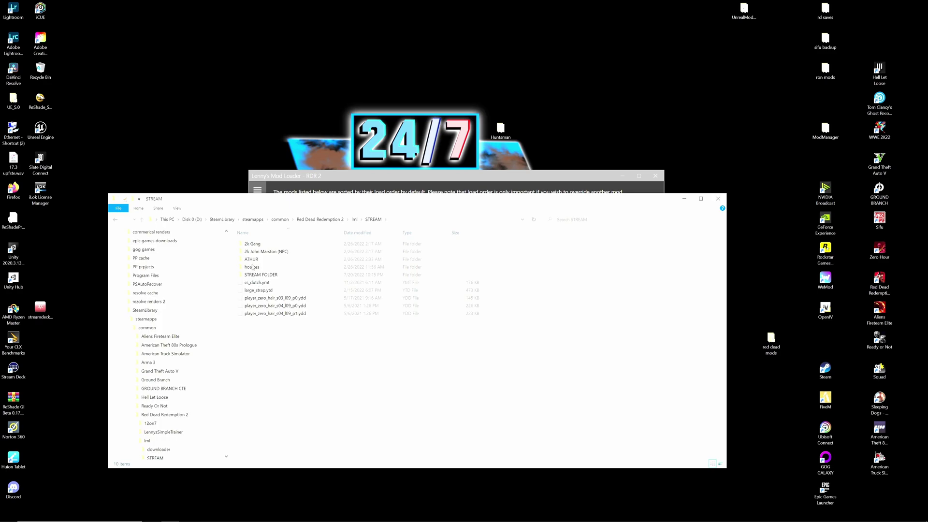
pyautogui.moveTo(248, 252)
pyautogui.moveTo(264, 276)
pyautogui.click(355, 220)
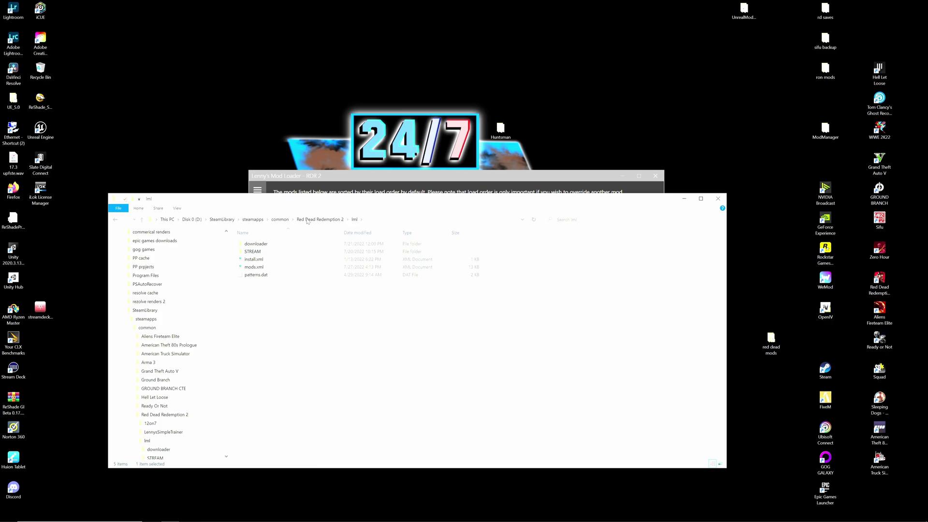
# - Open lml's downloader folder with its 24 mods and arrange it alongside the Mod Loader
pyautogui.doubleClick(268, 245)
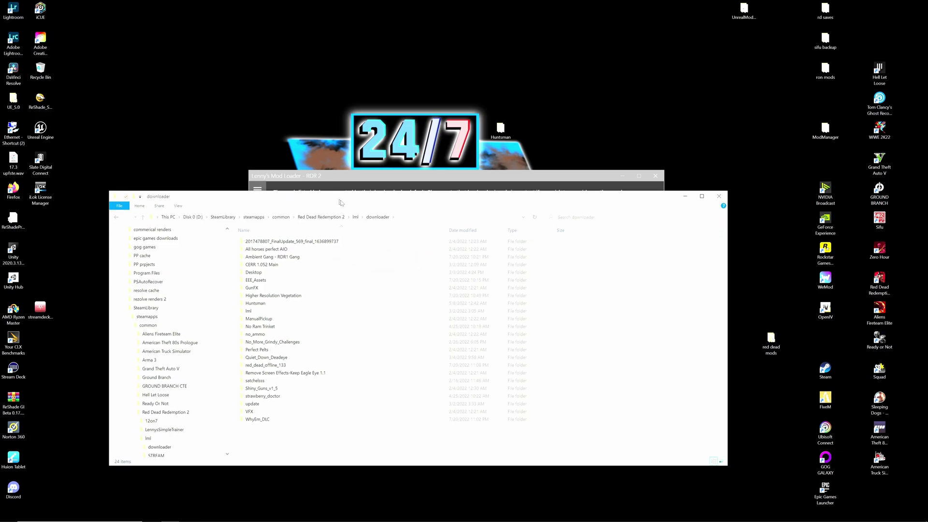
pyautogui.moveTo(341, 204); pyautogui.dragTo(354, 231)
pyautogui.moveTo(433, 178); pyautogui.dragTo(389, 90)
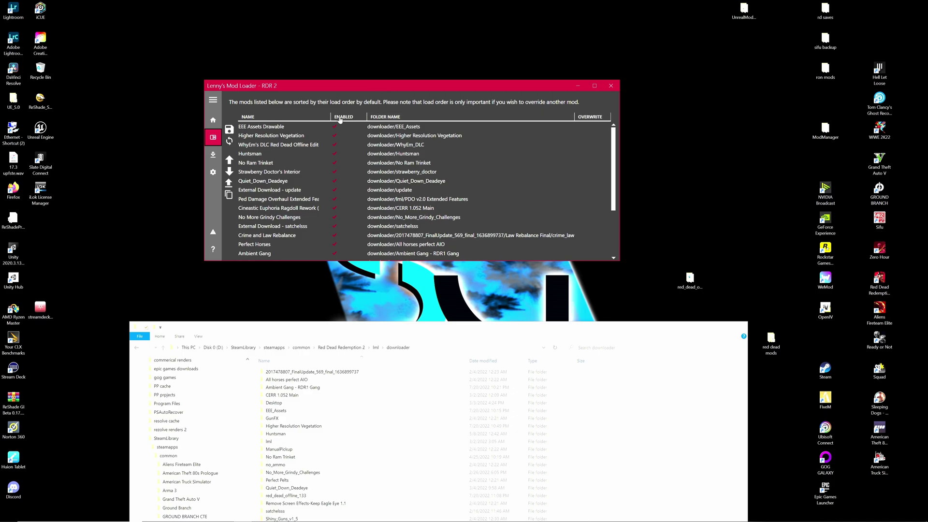
pyautogui.moveTo(537, 327); pyautogui.dragTo(507, 111)
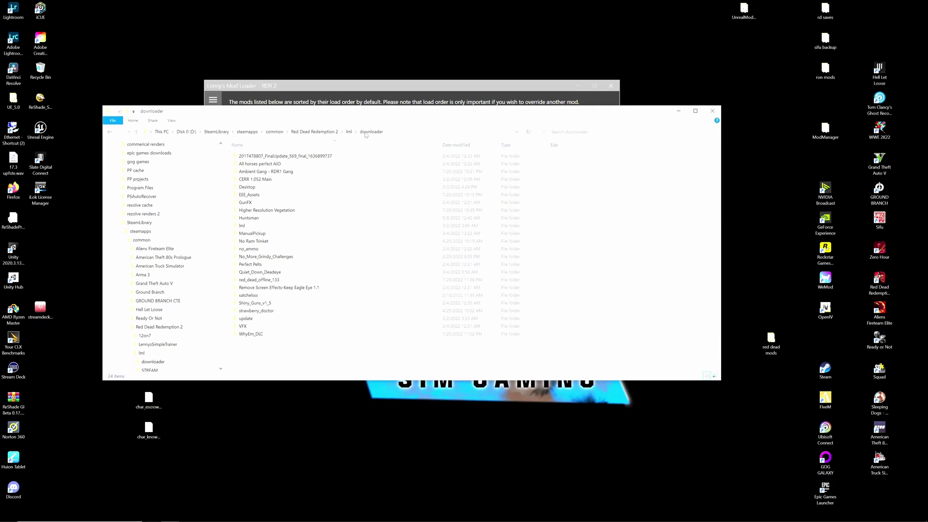
pyautogui.moveTo(360, 114); pyautogui.dragTo(353, 119)
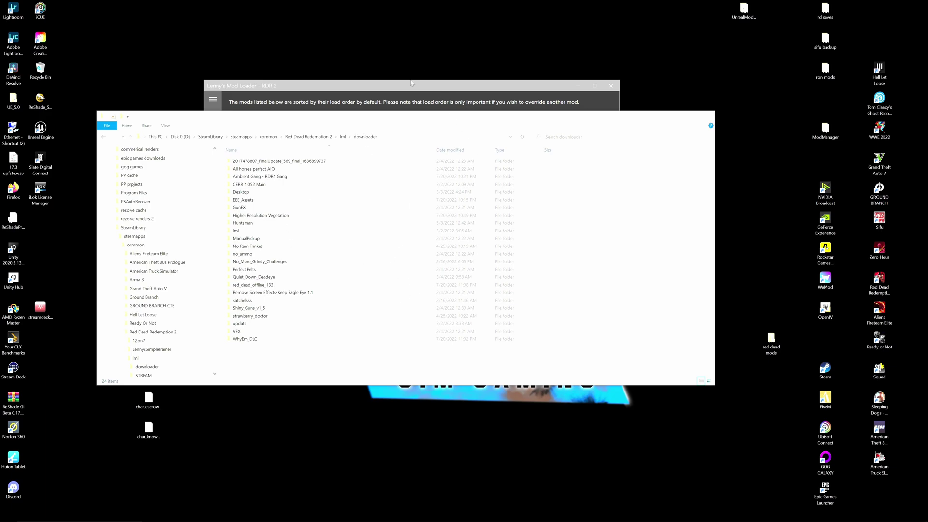
pyautogui.moveTo(411, 82); pyautogui.dragTo(418, 117)
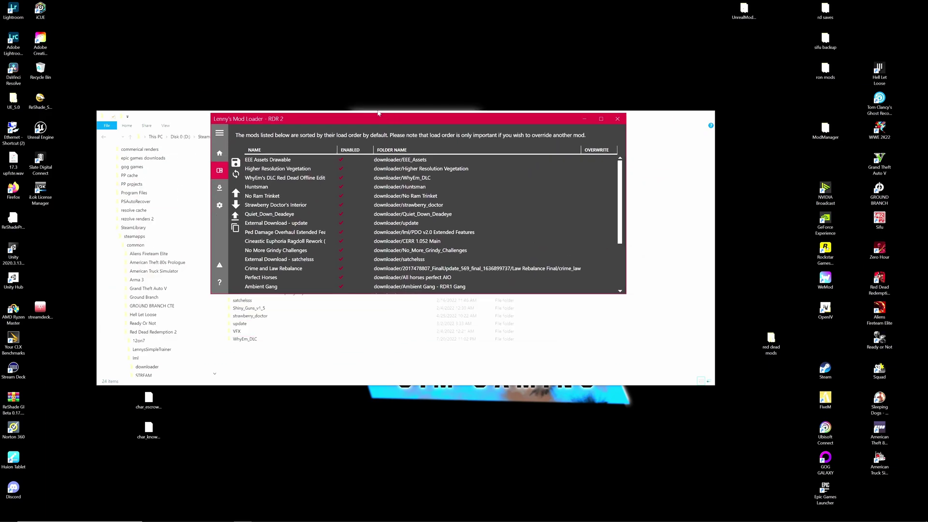
pyautogui.click(654, 131)
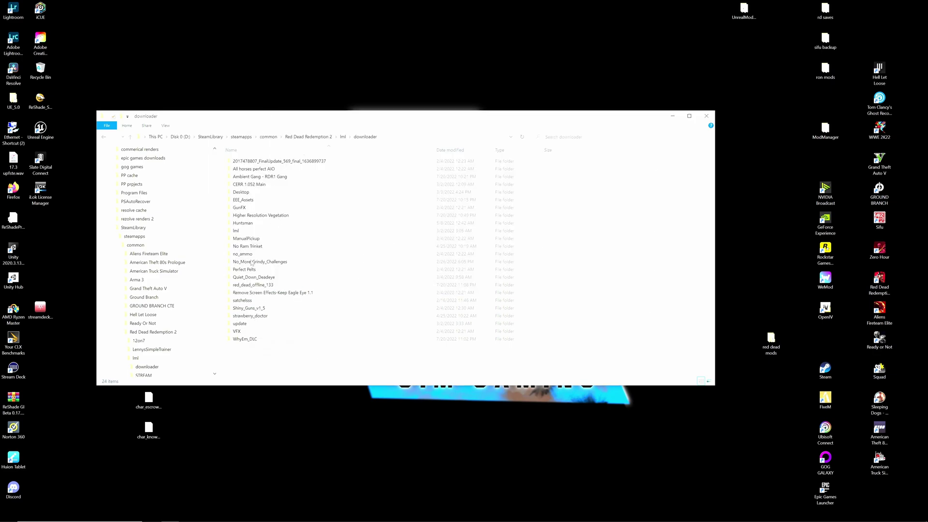
# - Scroll the Mod Loader list to confirm every downloader mod is enabled, then close it
pyautogui.moveTo(414, 116); pyautogui.dragTo(490, 288)
pyautogui.click(348, 134)
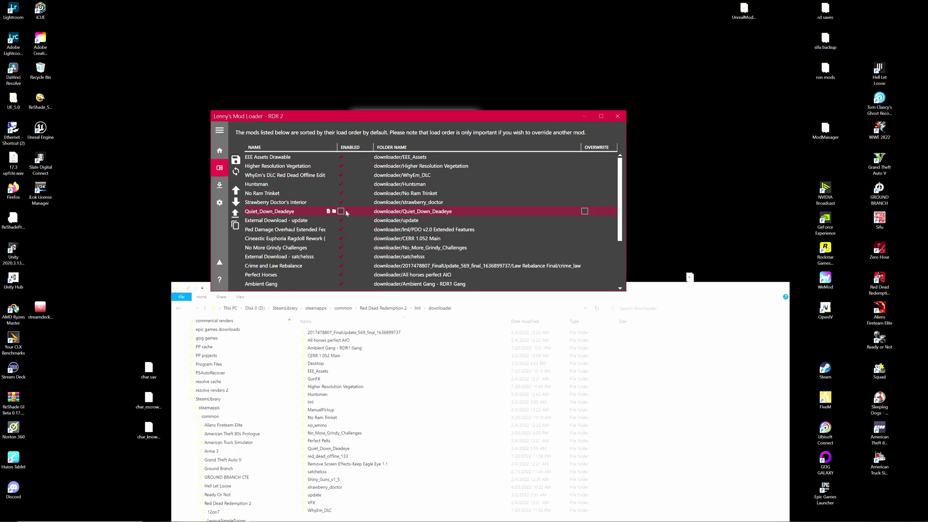
pyautogui.scroll(-3, 290, 232)
pyautogui.scroll(2, 275, 276)
pyautogui.scroll(-2, 277, 256)
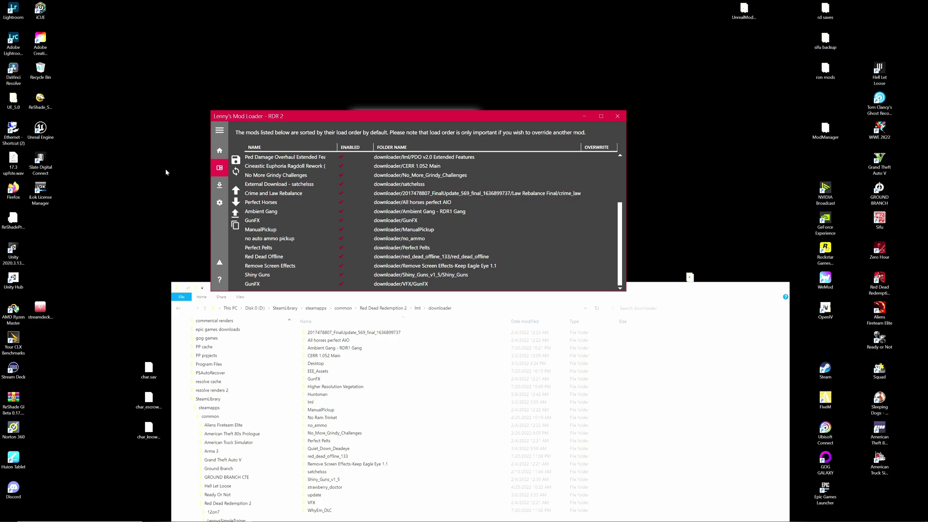
pyautogui.scroll(7, 326, 194)
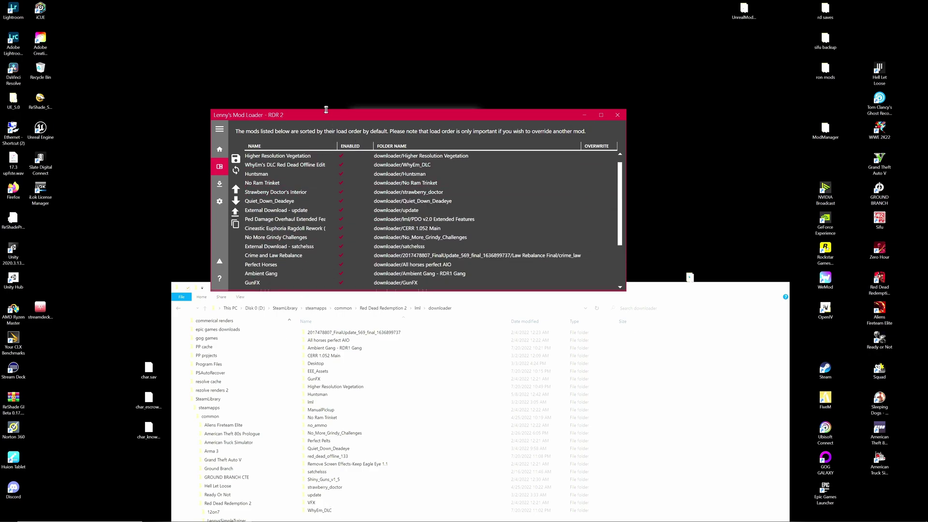
pyautogui.moveTo(326, 111); pyautogui.dragTo(326, 67)
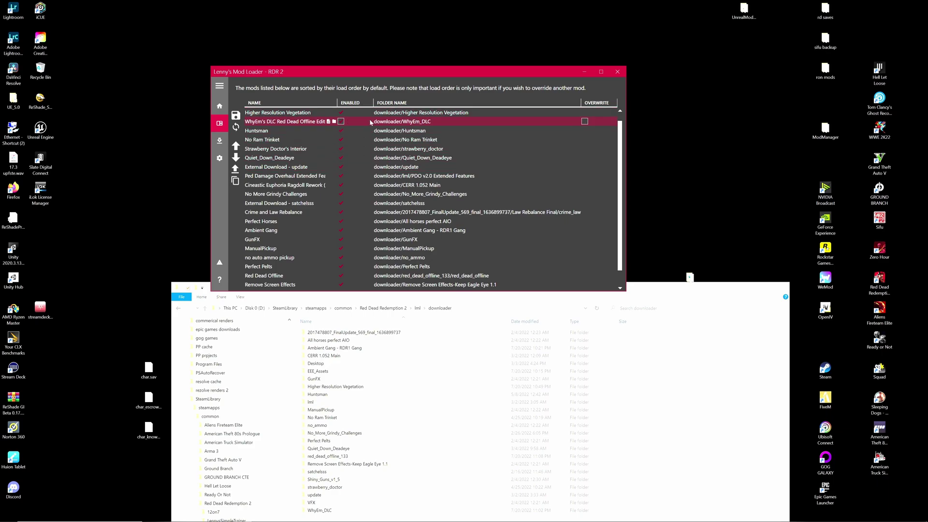
pyautogui.click(585, 72)
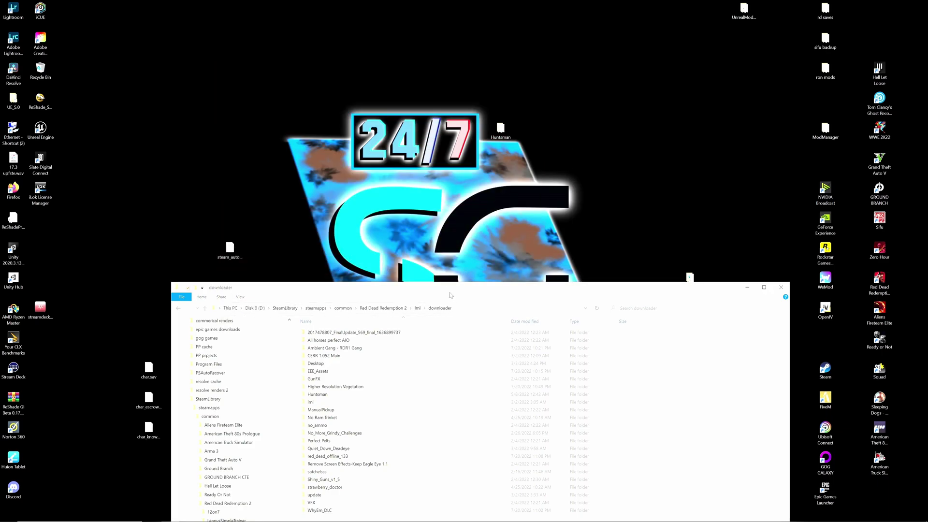
pyautogui.moveTo(450, 295); pyautogui.dragTo(401, 123)
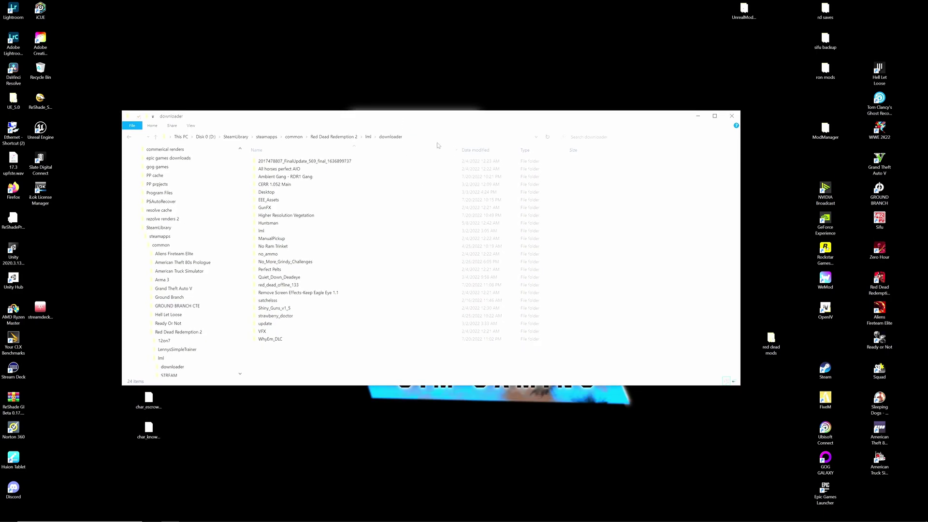